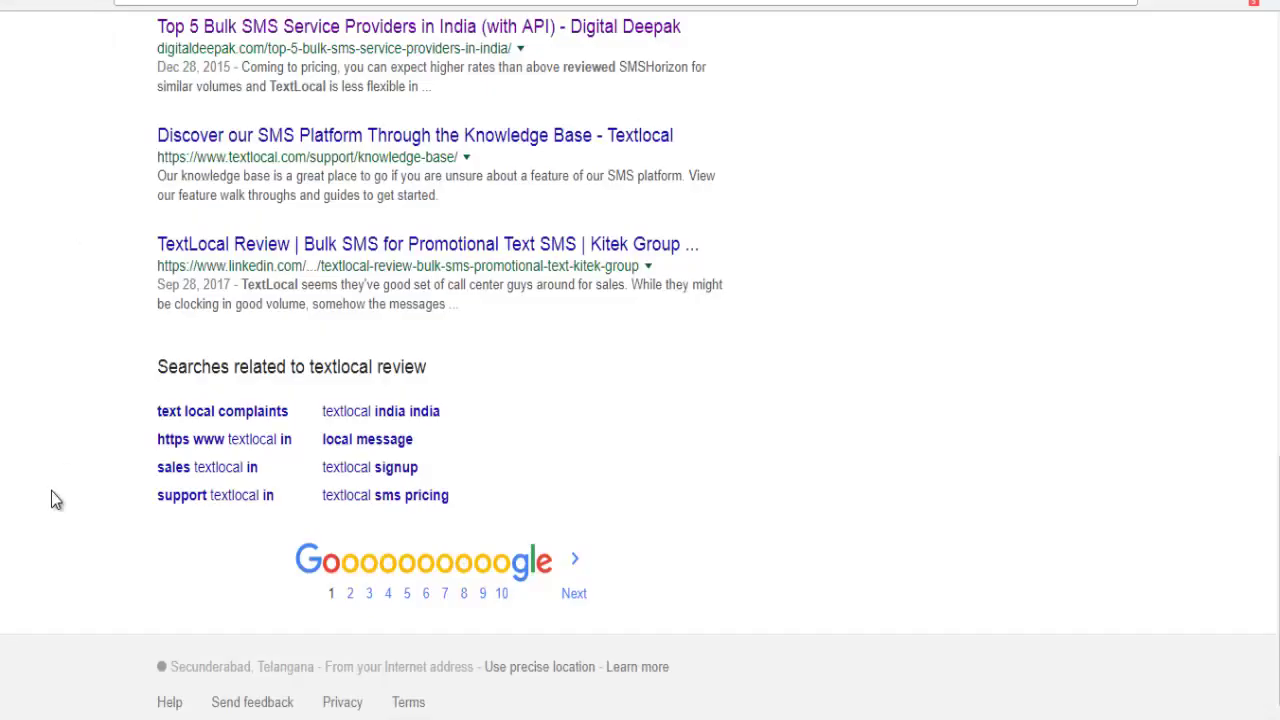
- Look through the first page of "textlocal review" search results and open page 2 of the results
scroll(51, 490, up, 15)
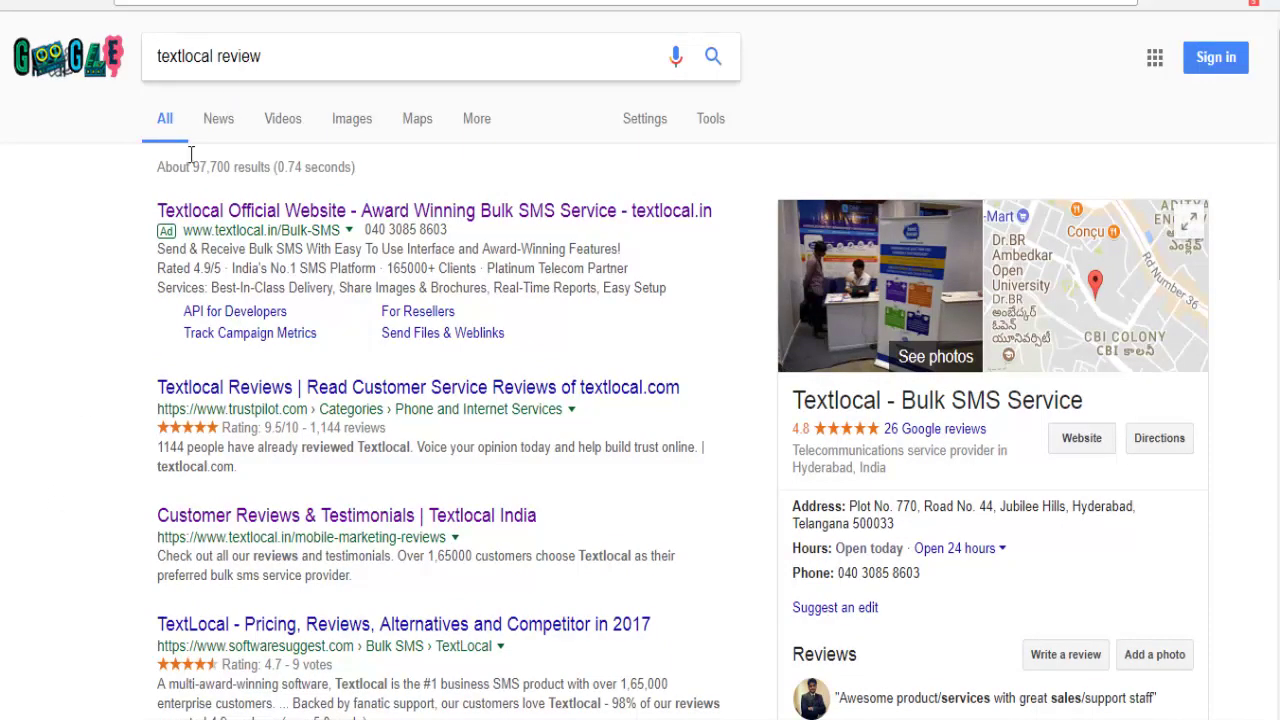
scroll(121, 492, down, 7)
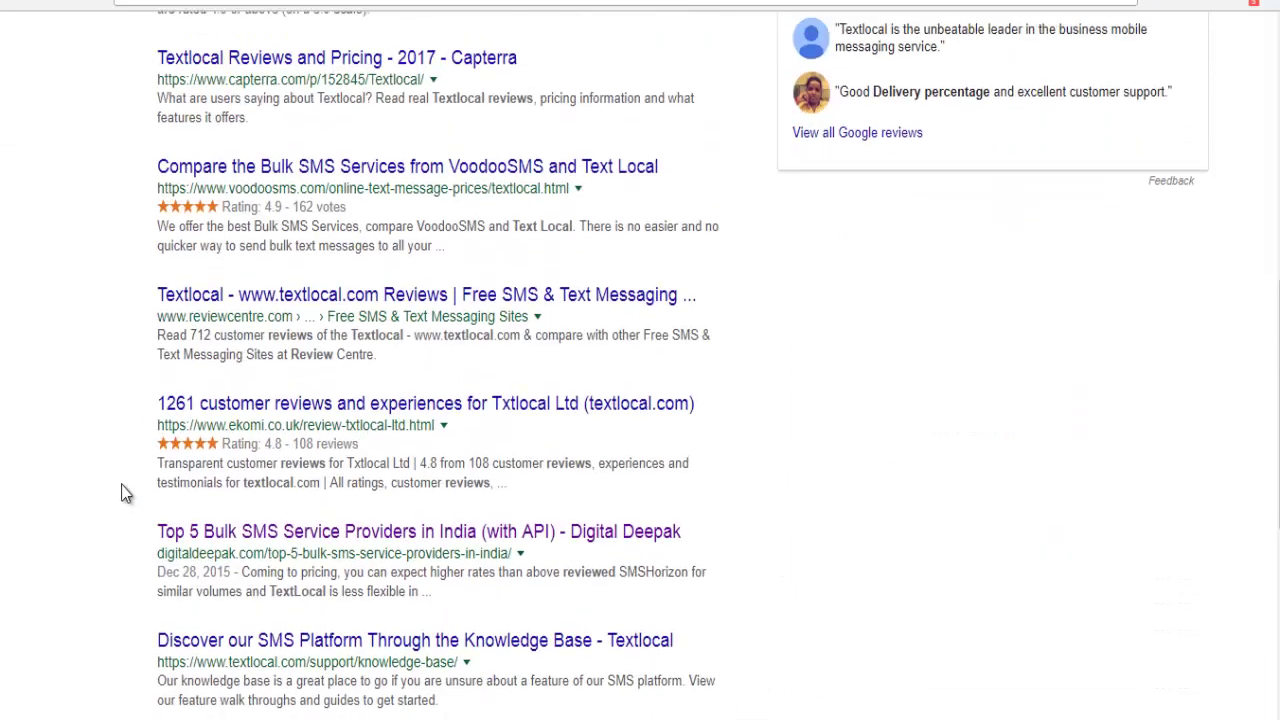
scroll(121, 492, up, 7)
scroll(121, 492, down, 11)
scroll(121, 492, down, 1)
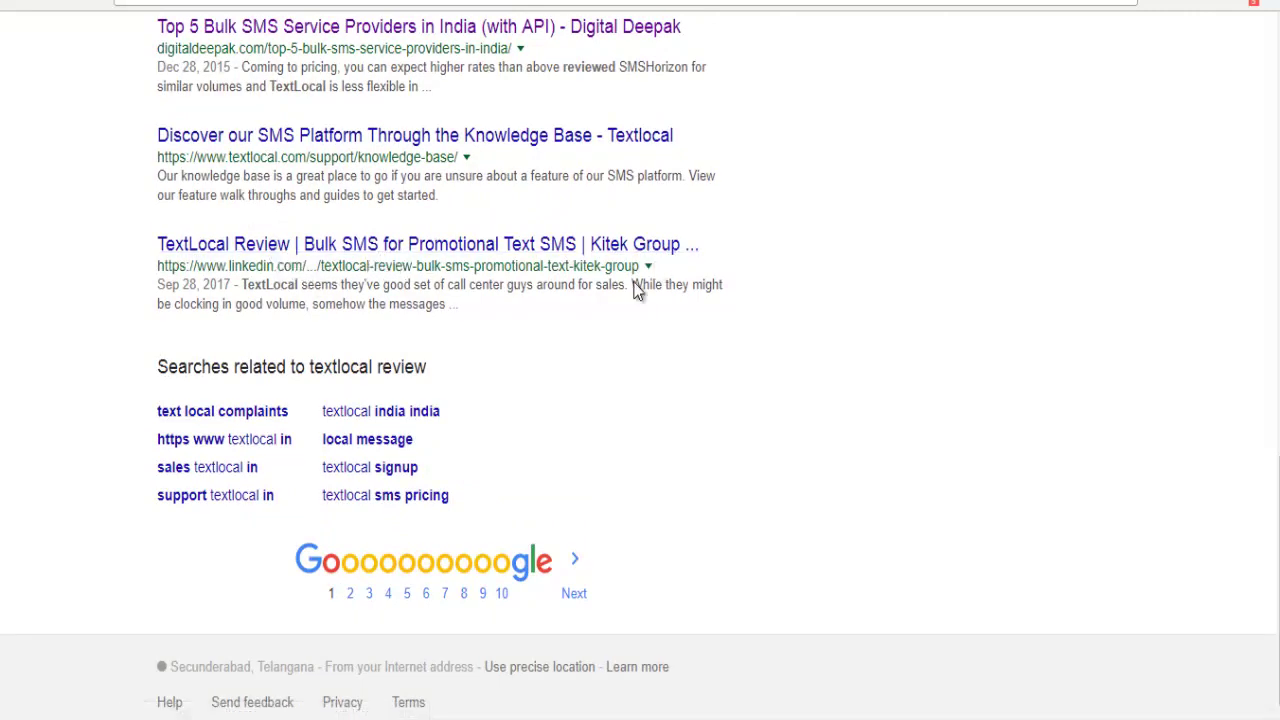
click(350, 595)
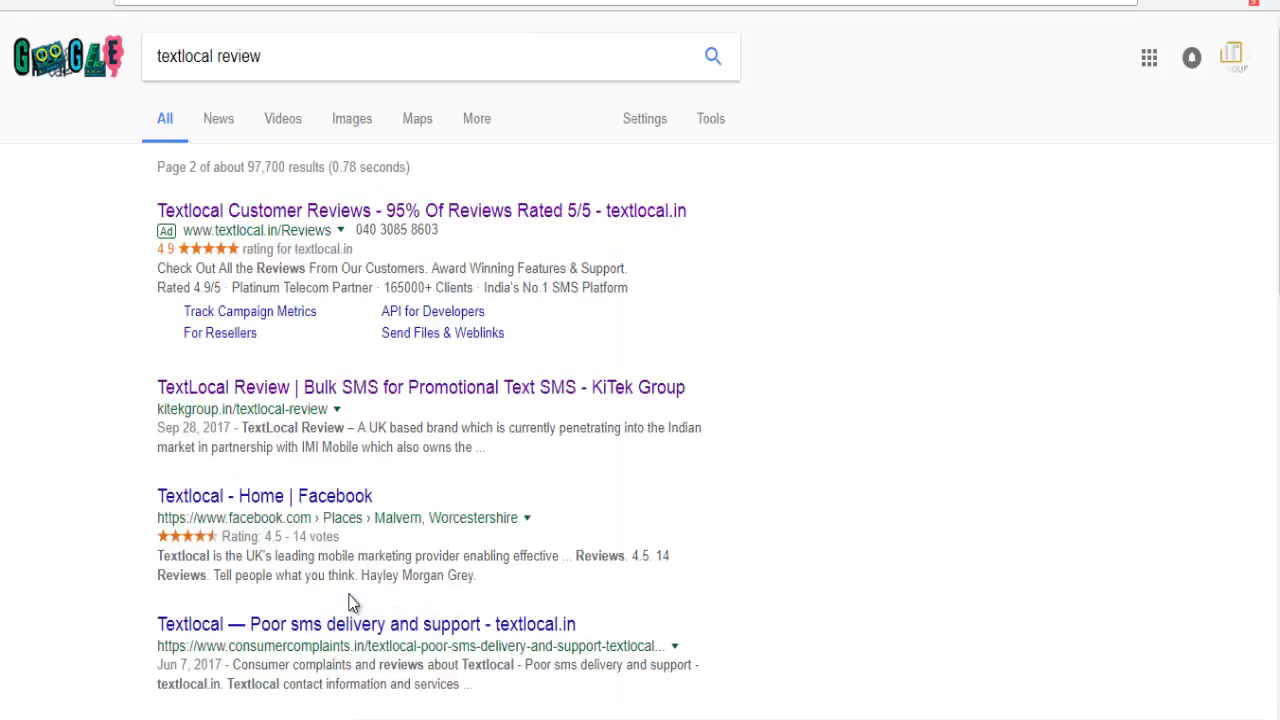
- Find the KiTek Group article on page 2 of the "textlocal review" results and show its cached-copy option
scroll(350, 602, down, 2)
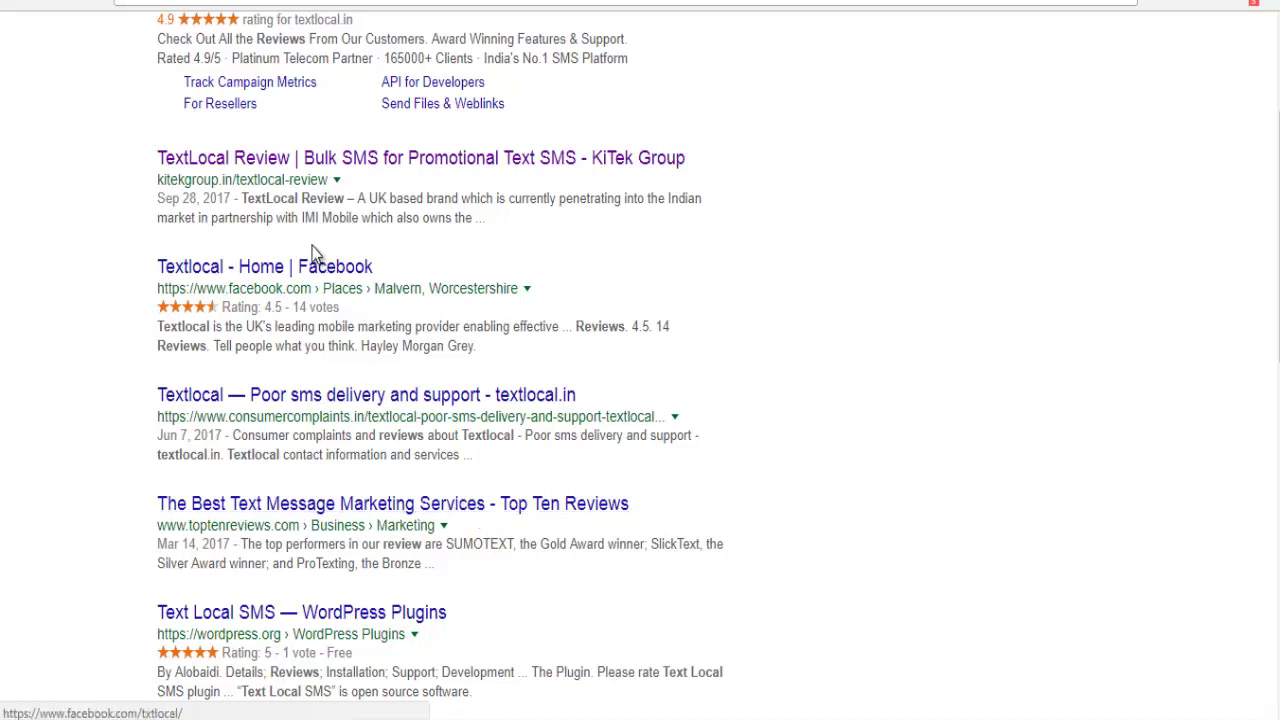
click(338, 181)
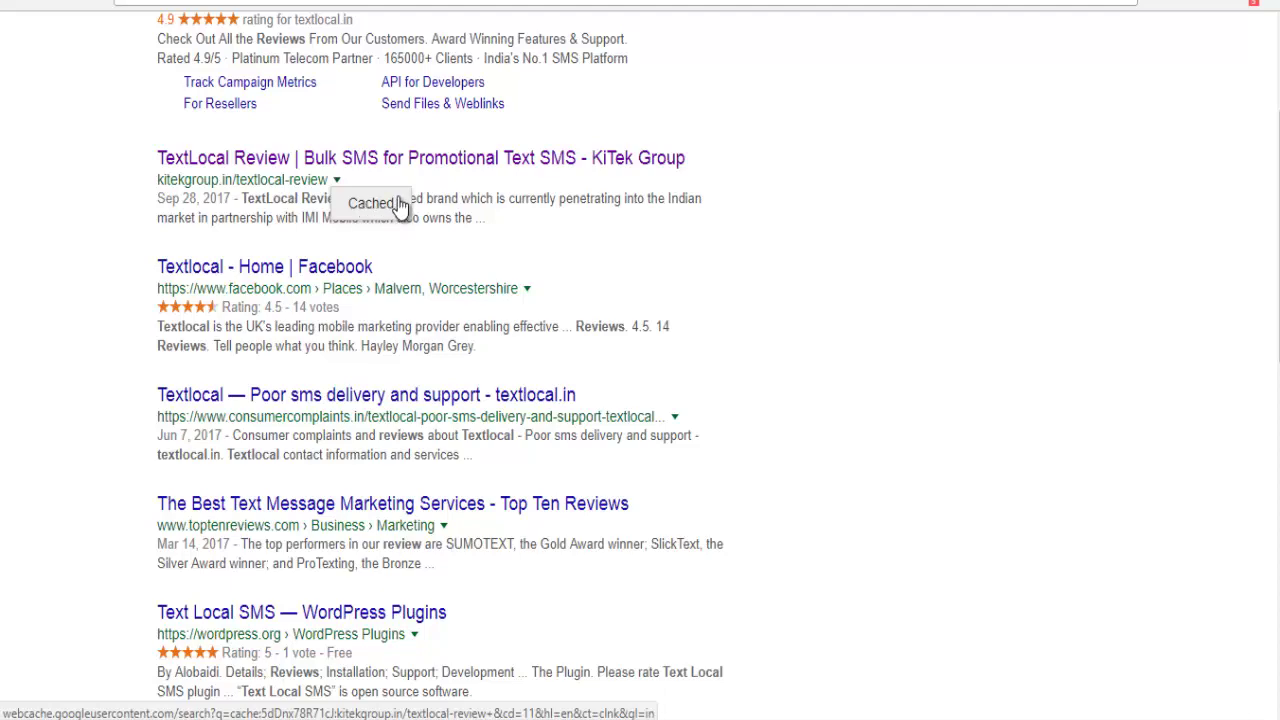
scroll(406, 606, down, 10)
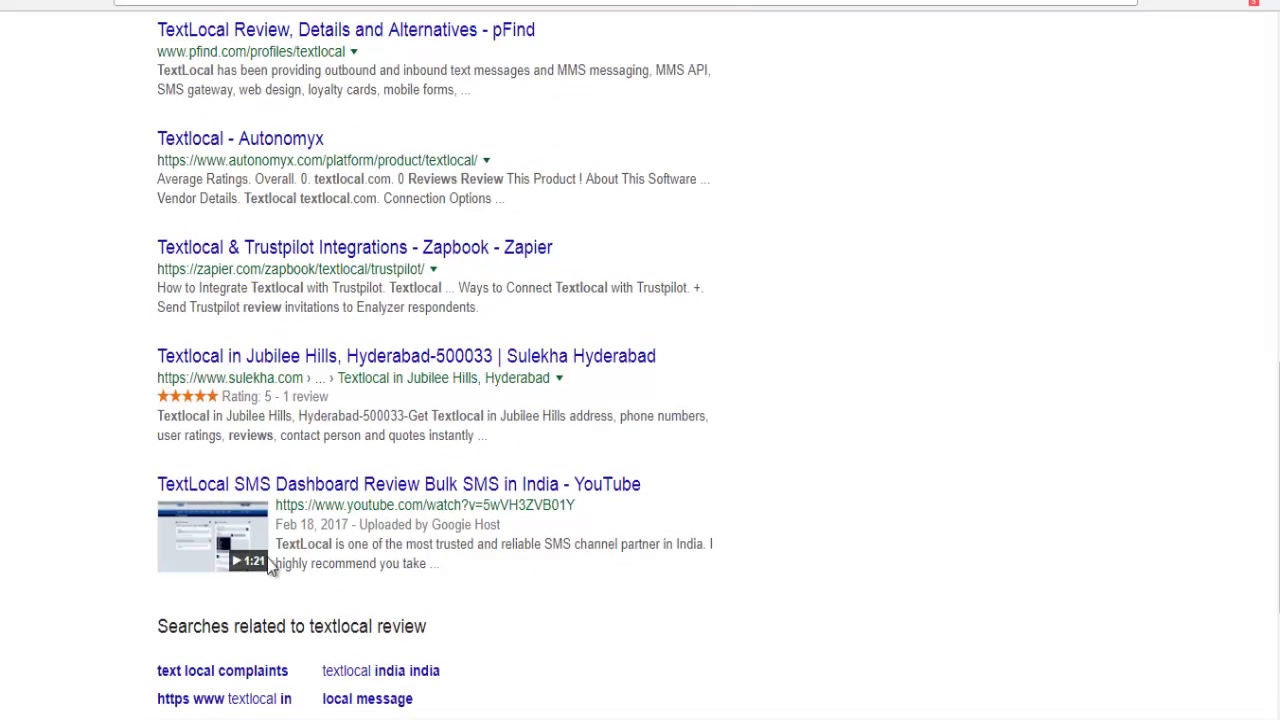
scroll(268, 567, down, 1)
scroll(268, 567, down, 1)
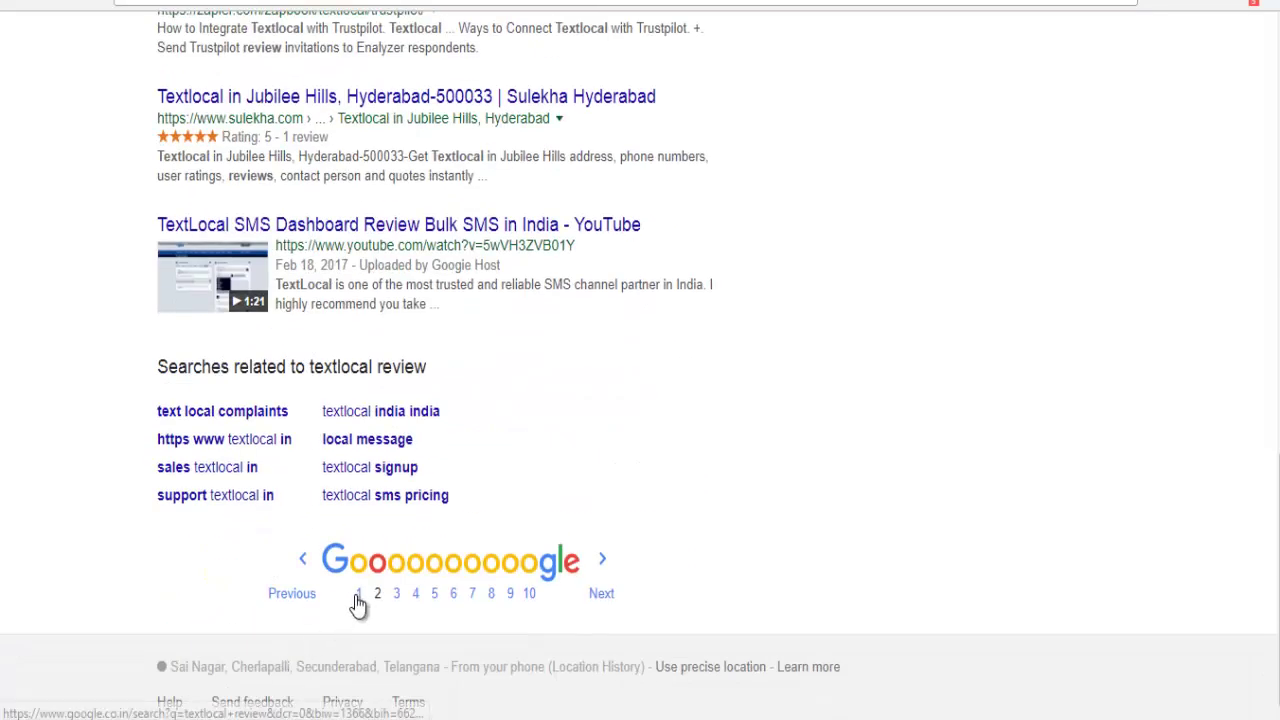
scroll(357, 603, up, 15)
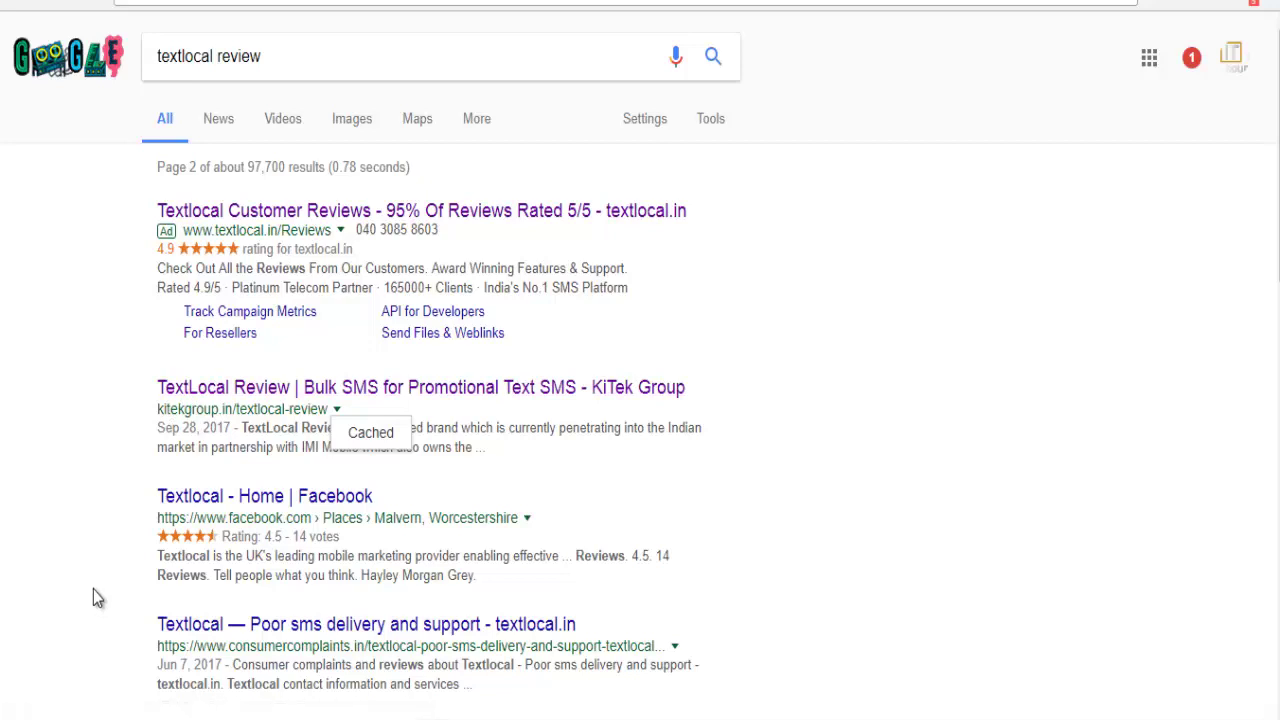
- Check page 2 of the "clickmagick review" results and locate the KiTek Group listing and its result options
scroll(93, 598, down, 1)
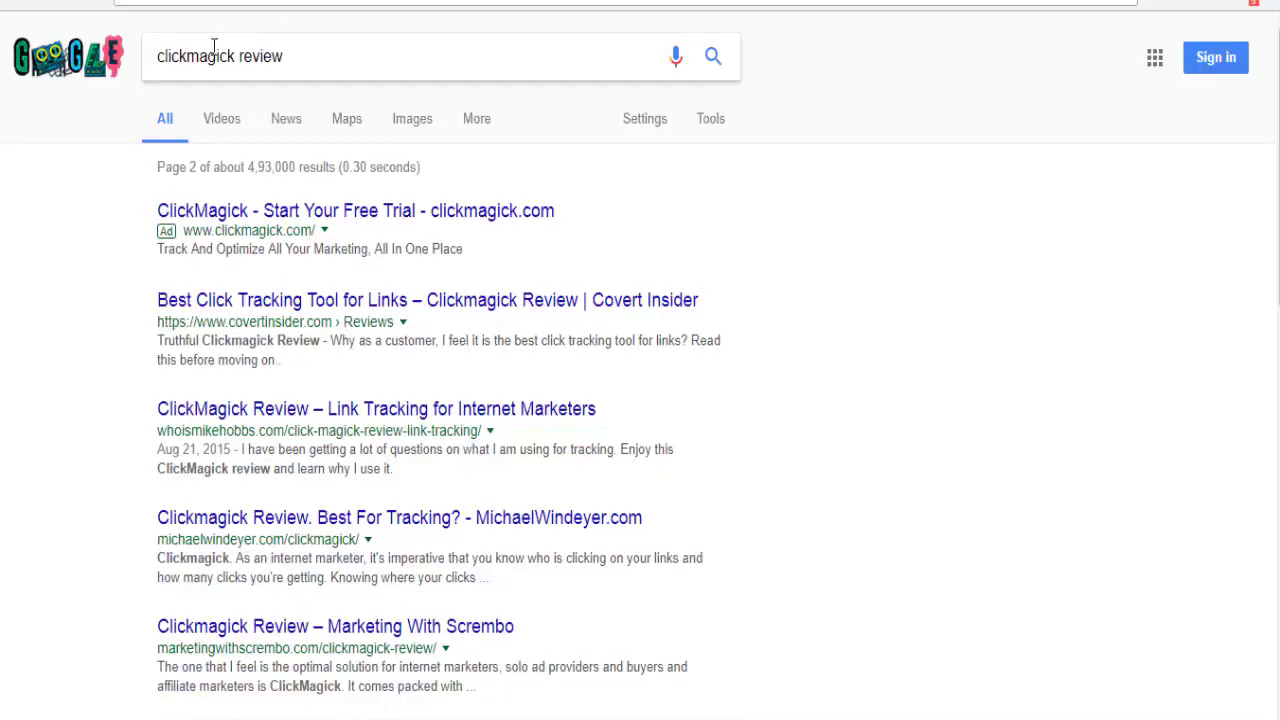
scroll(112, 428, down, 6)
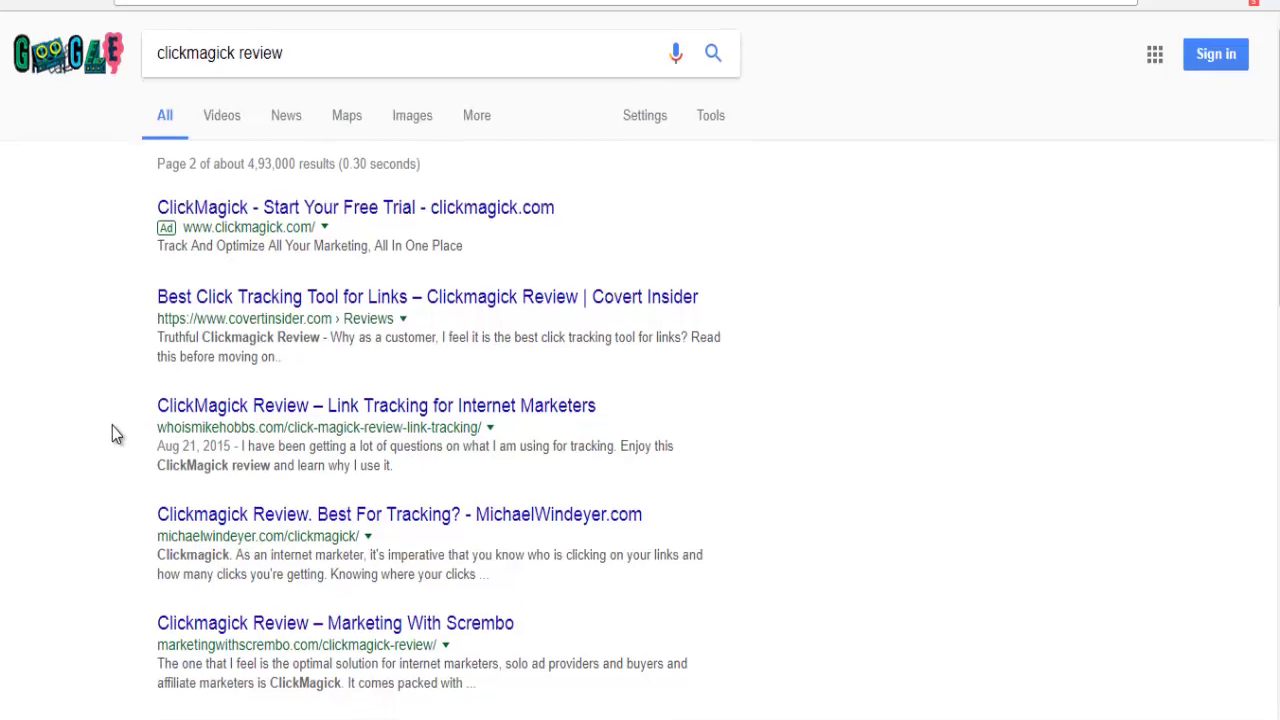
scroll(112, 434, down, 1)
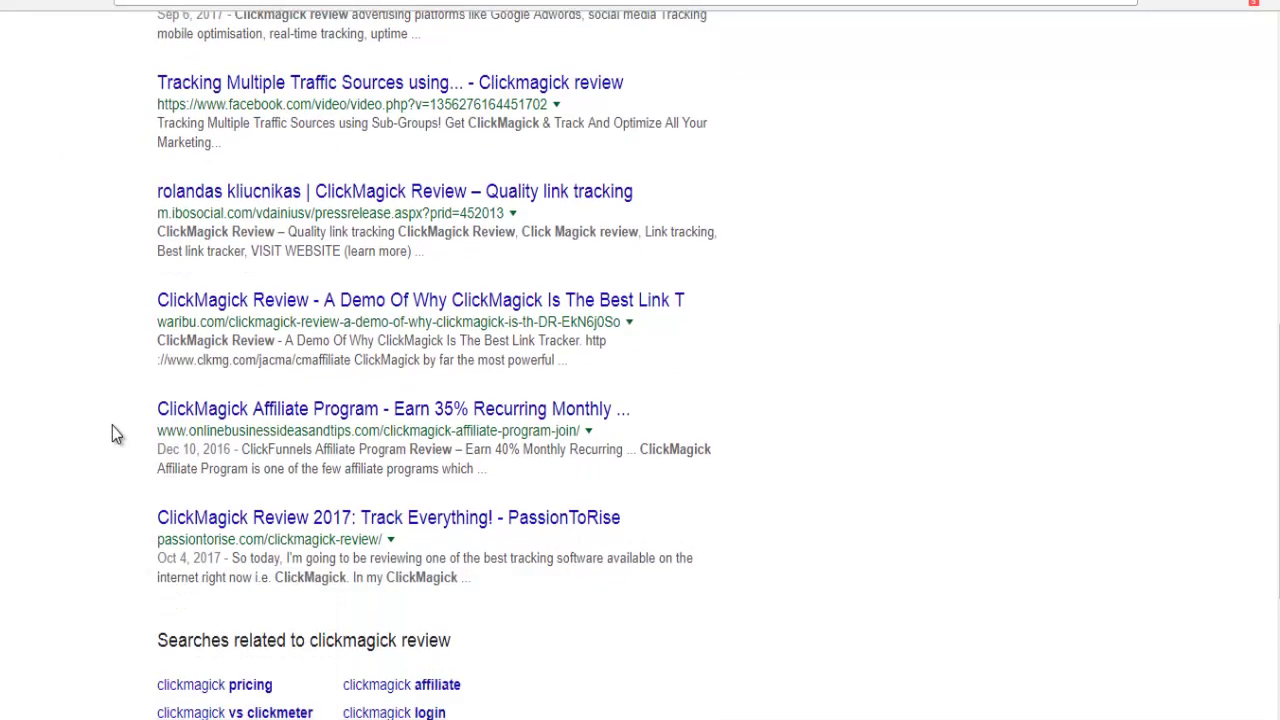
scroll(112, 426, down, 3)
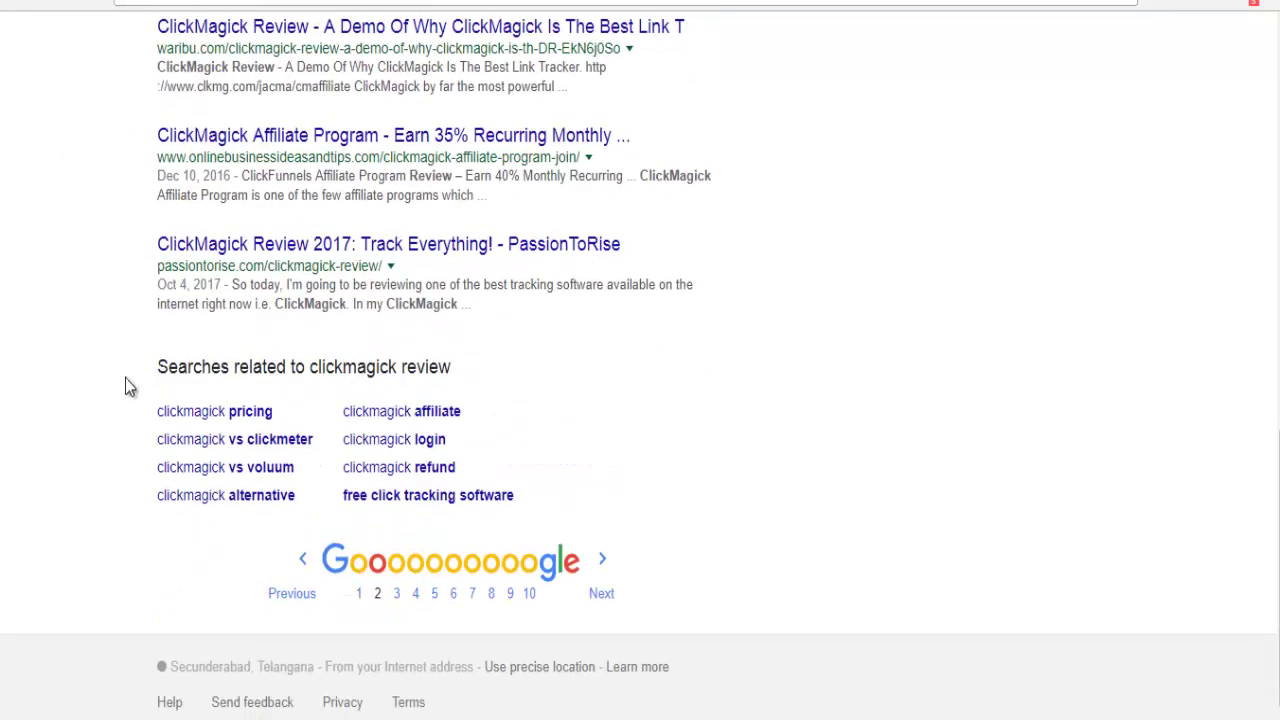
double_click(379, 596)
scroll(379, 598, up, 3)
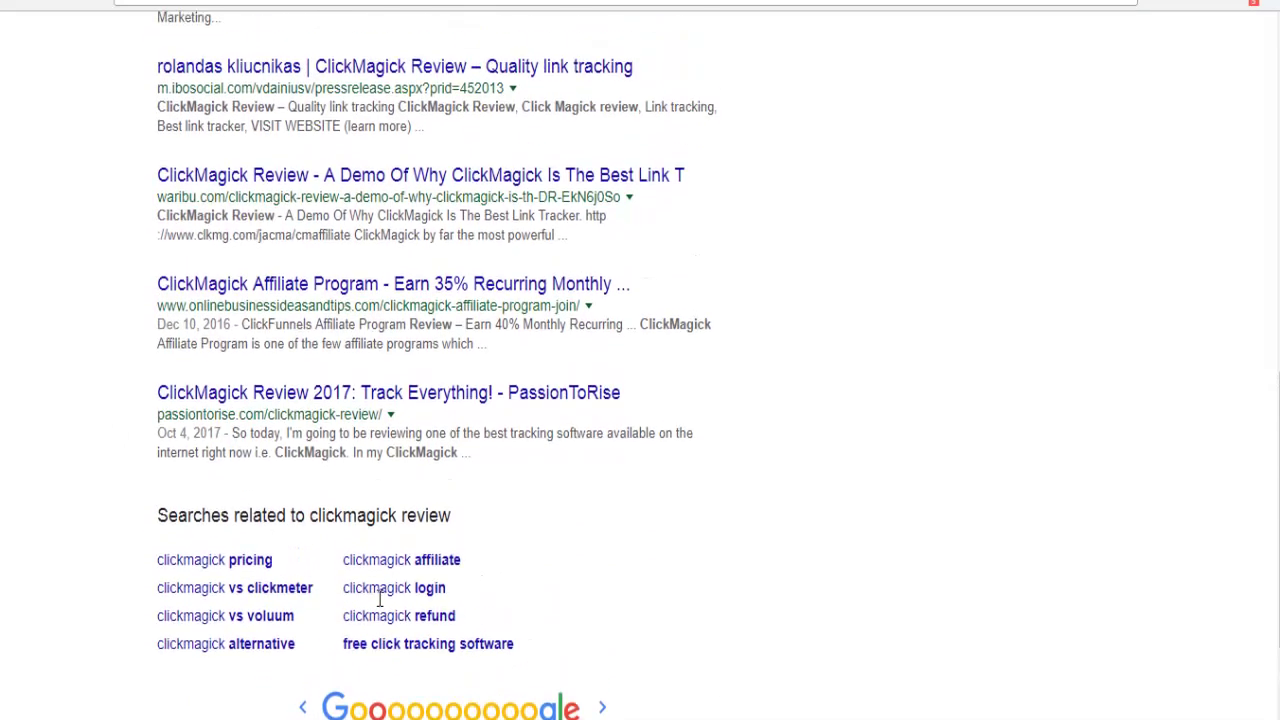
scroll(380, 596, up, 3)
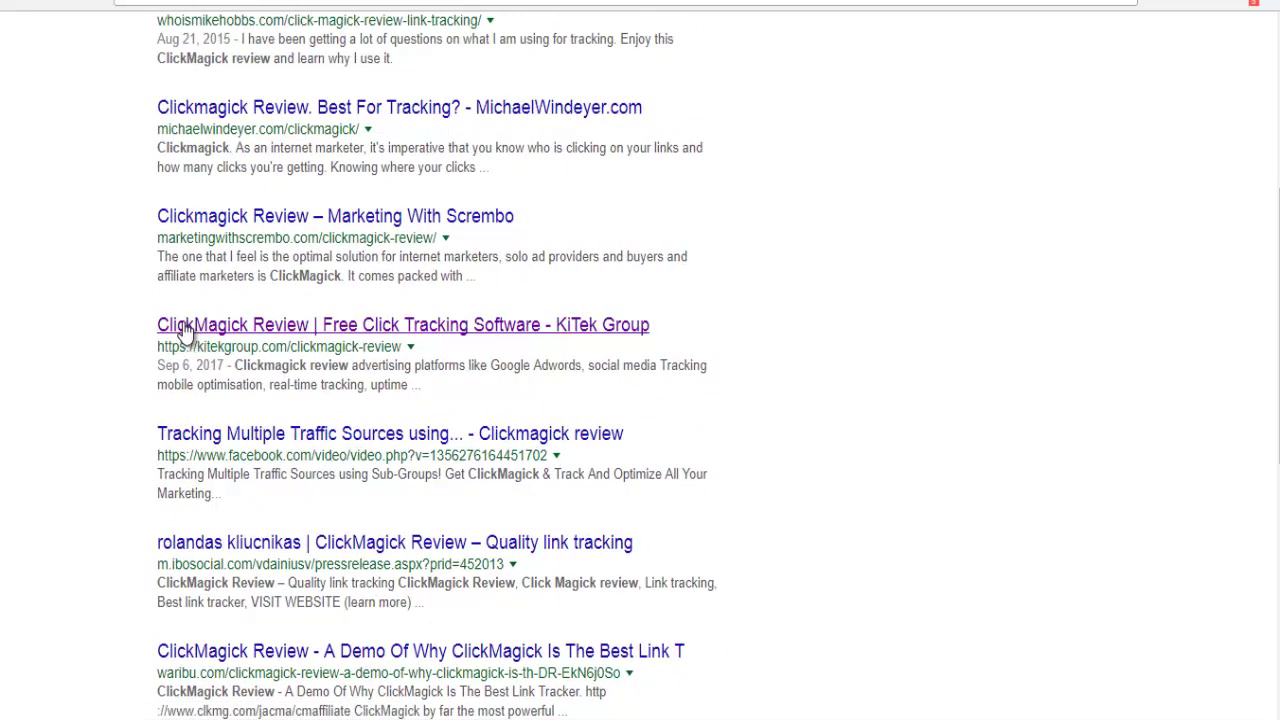
click(410, 348)
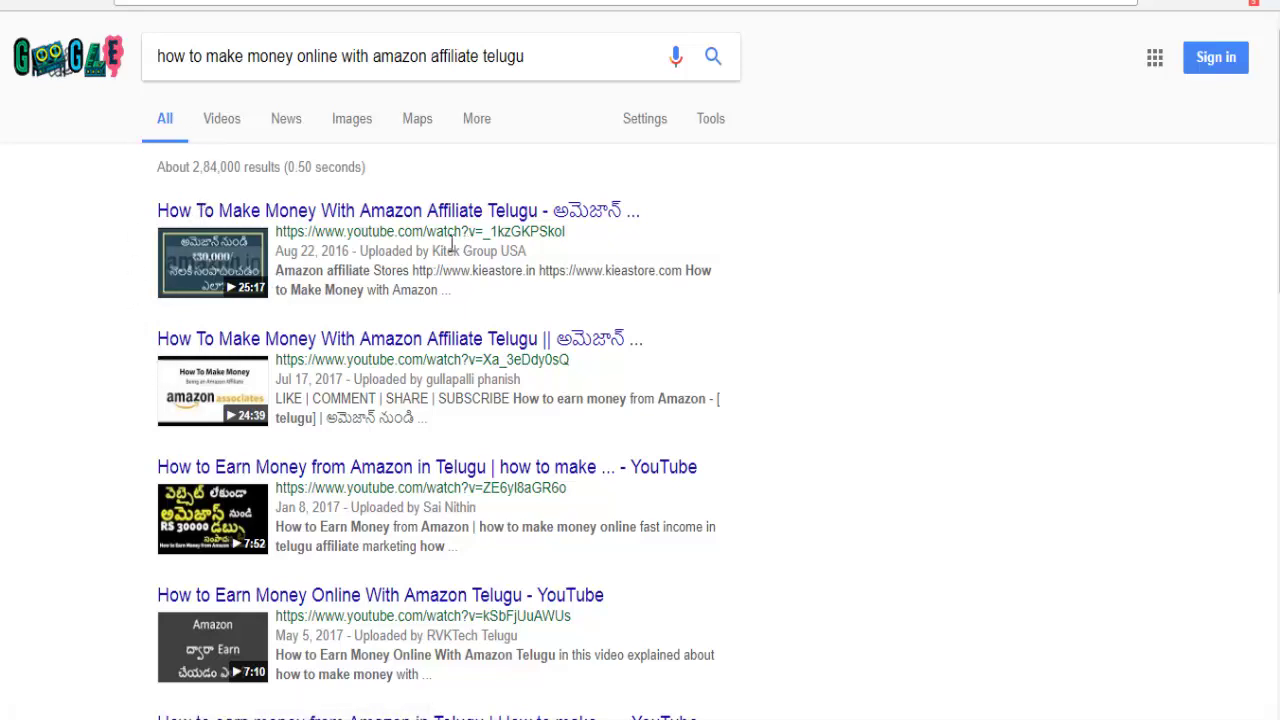
- Examine the Kitek Group listings for the Amazon affiliate Telugu query and on page 3 for "free backlink generator websites"
triple_click(342, 276)
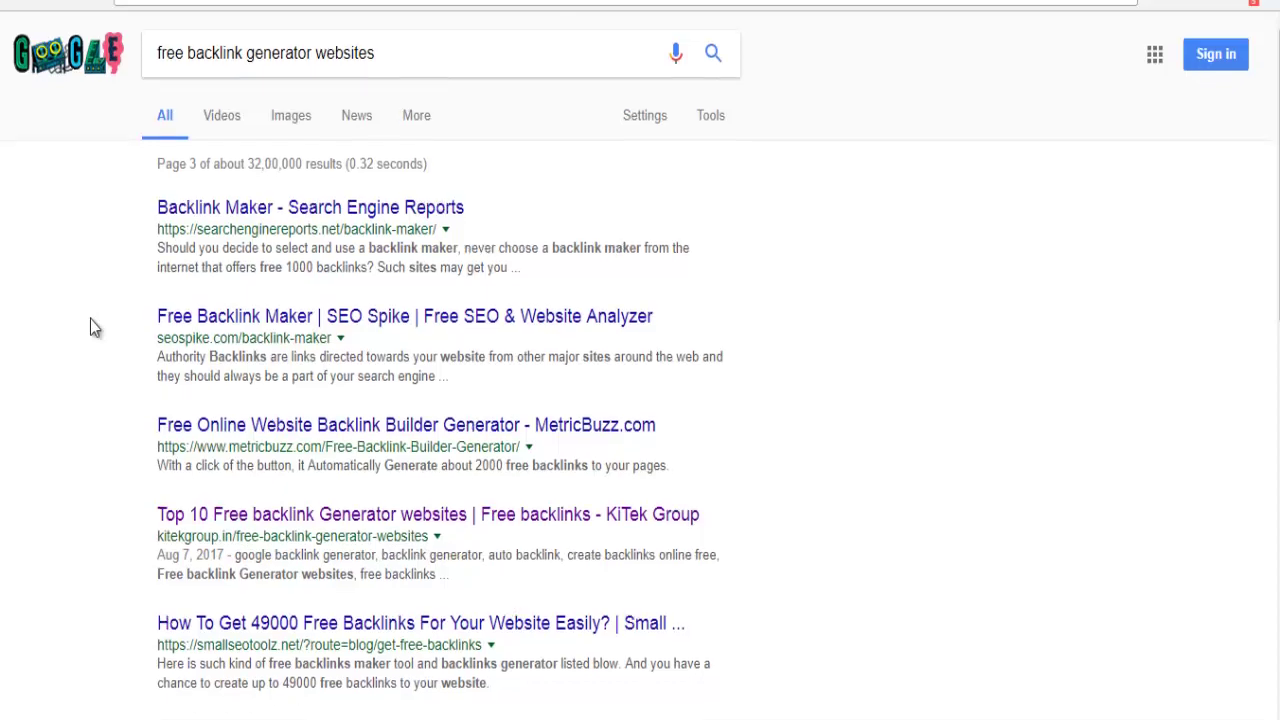
scroll(90, 320, down, 9)
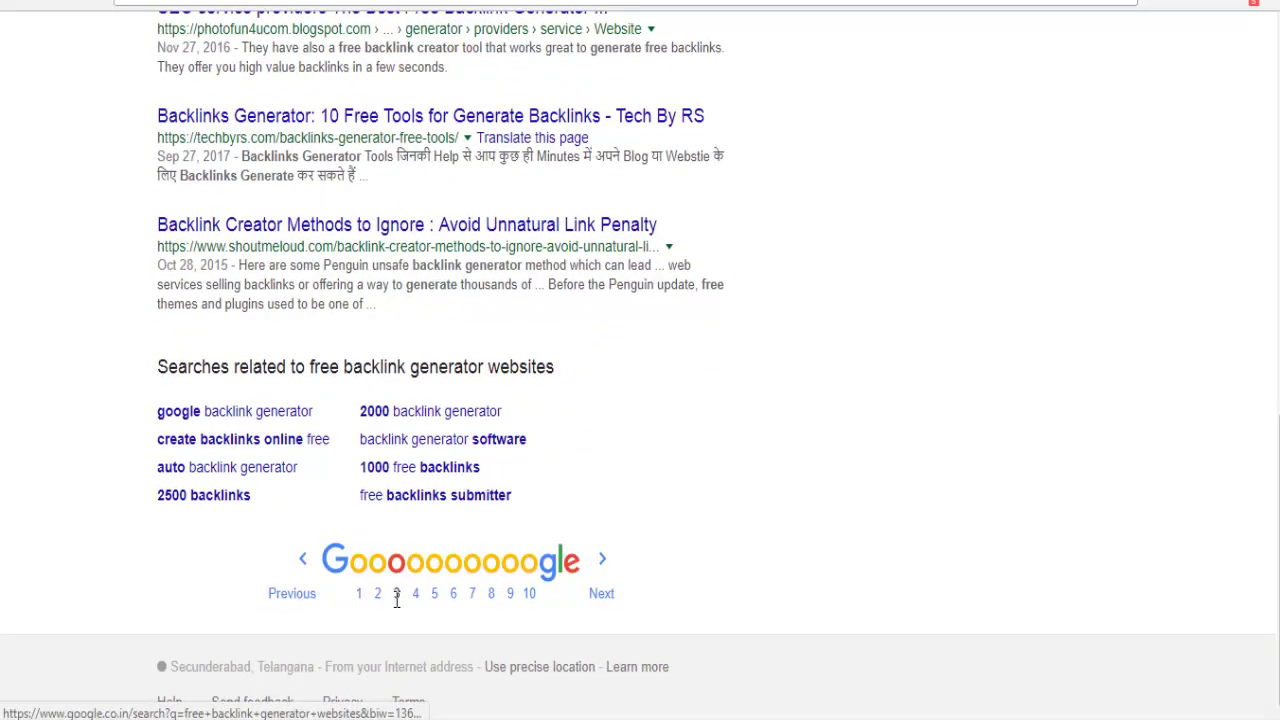
scroll(395, 605, up, 4)
scroll(395, 607, up, 4)
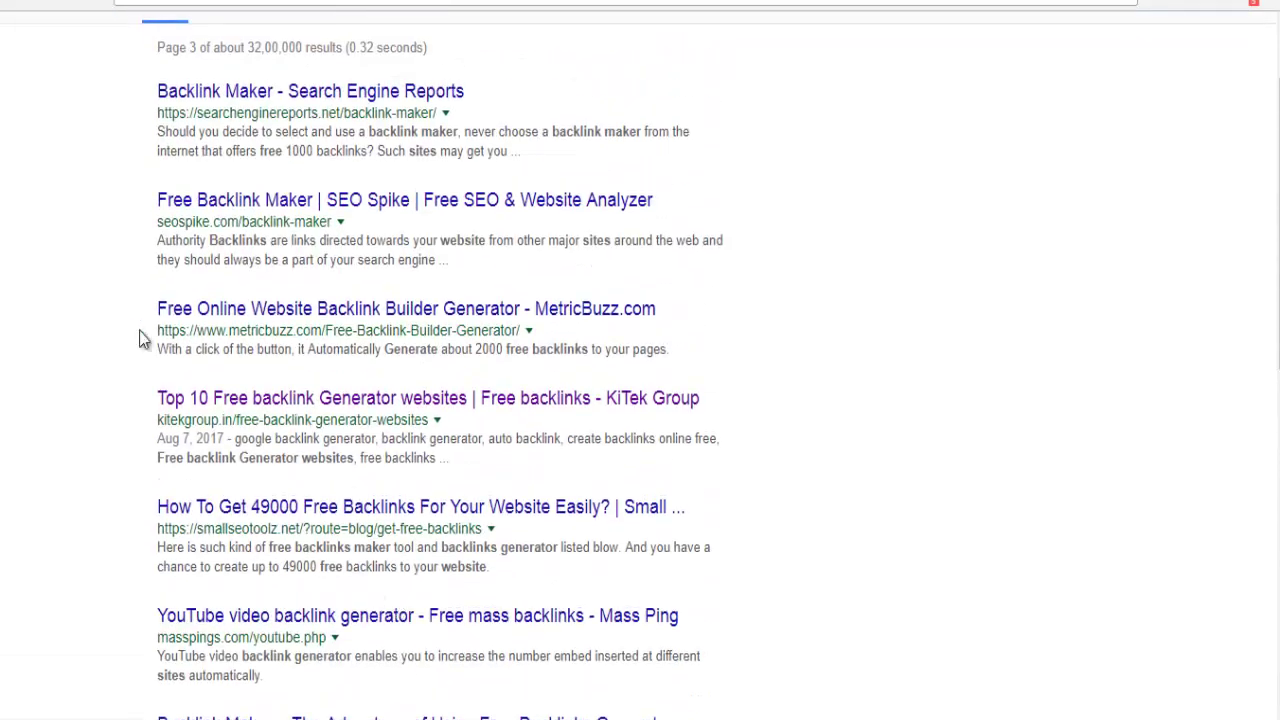
scroll(240, 418, down, 2)
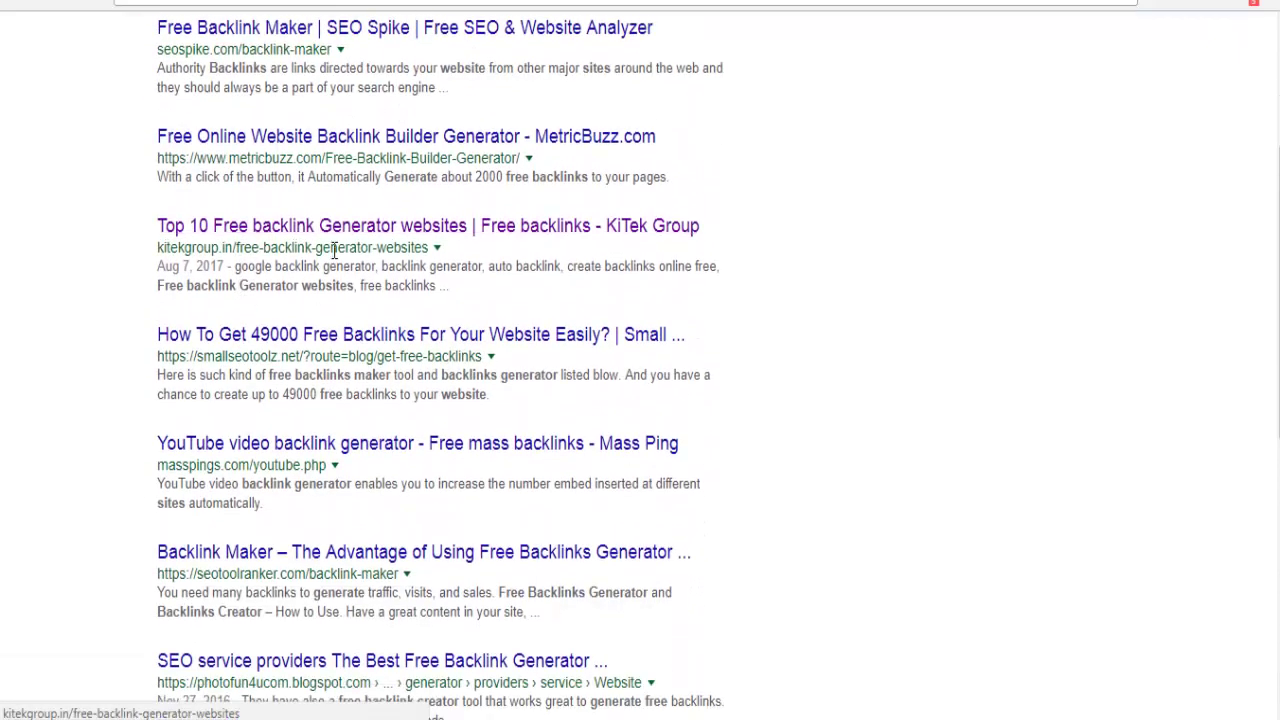
click(437, 248)
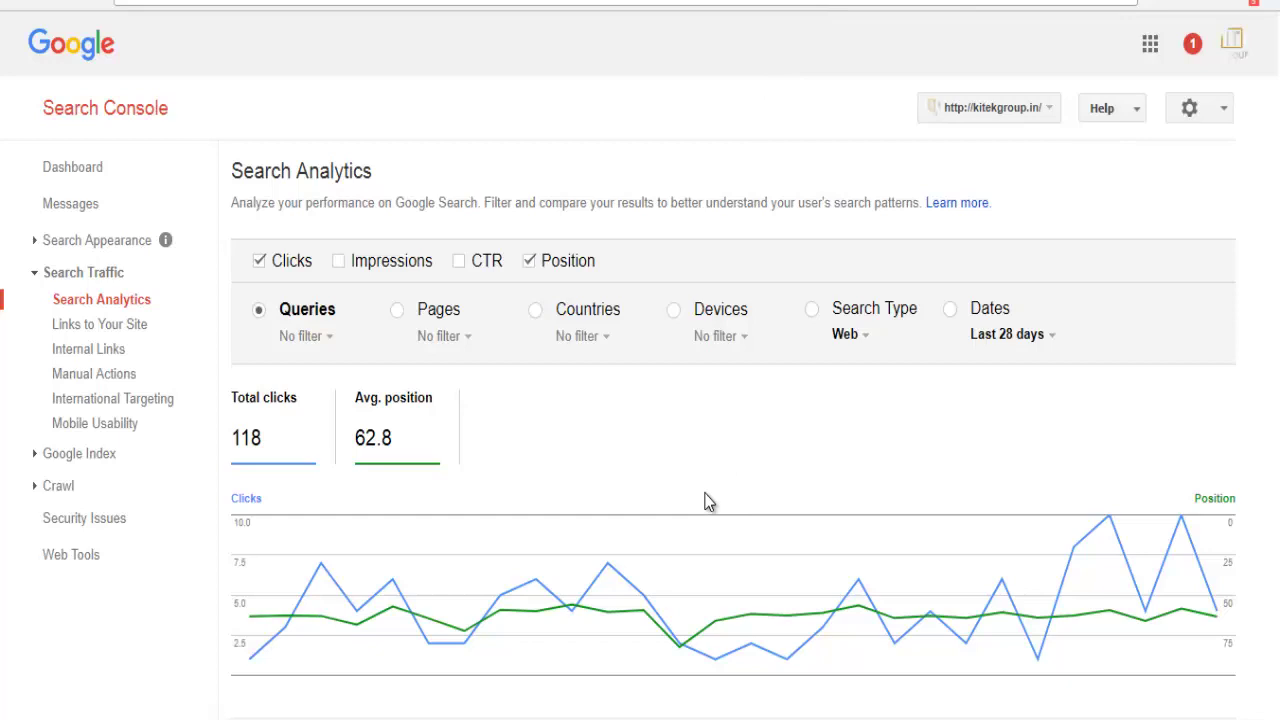
- Review the Search Console performance chart and the top queries with their clicks and positions for kitekgroup.in
scroll(705, 502, down, 6)
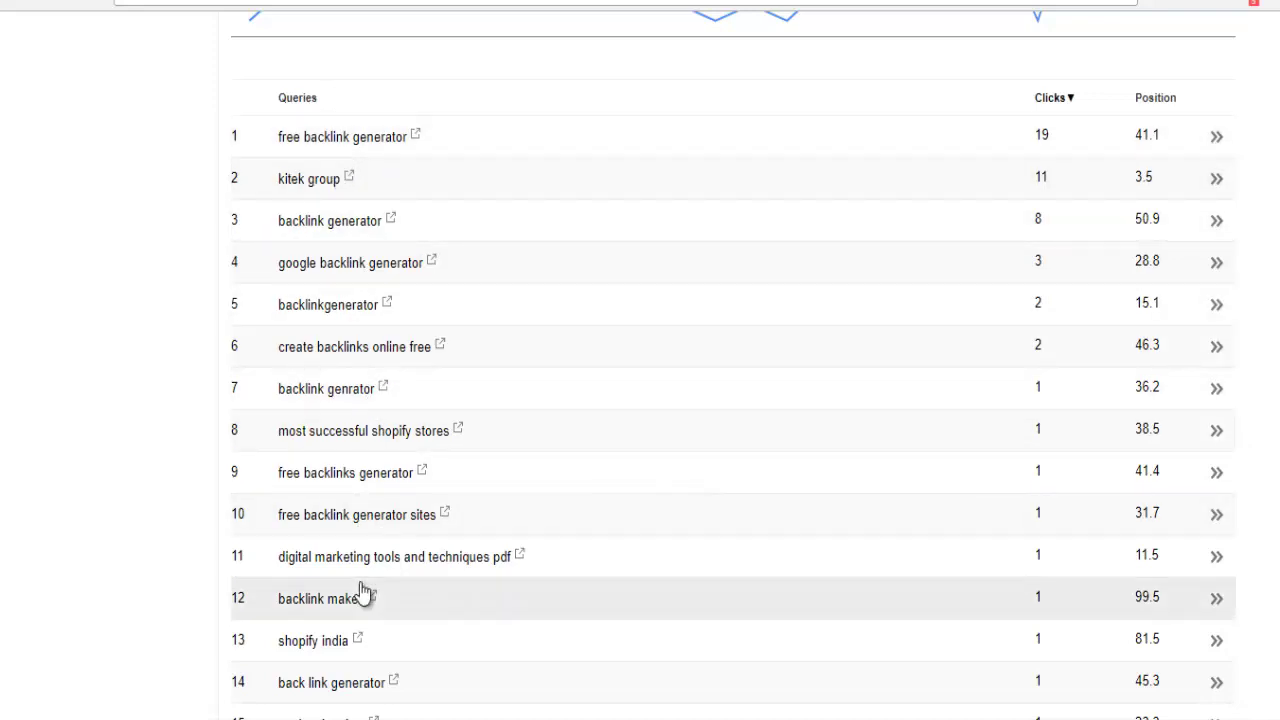
scroll(363, 592, down, 2)
scroll(297, 94, up, 3)
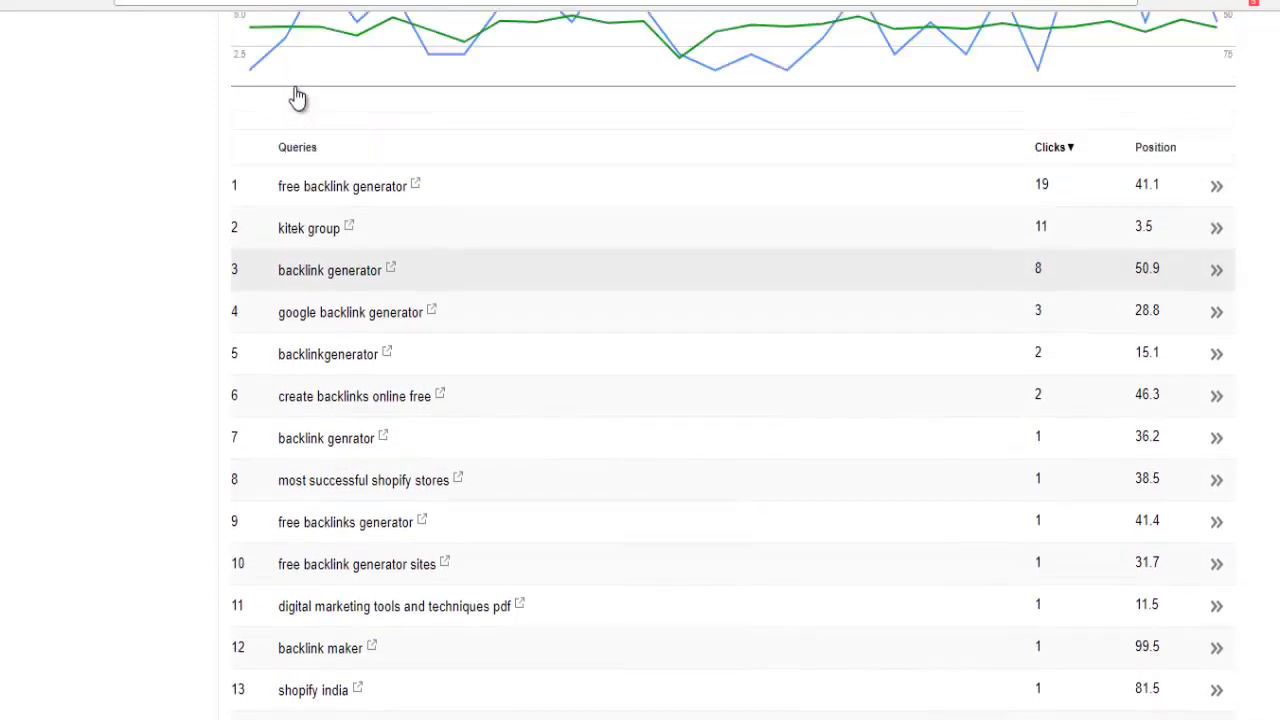
scroll(297, 94, up, 3)
scroll(334, 531, down, 3)
scroll(343, 310, up, 1)
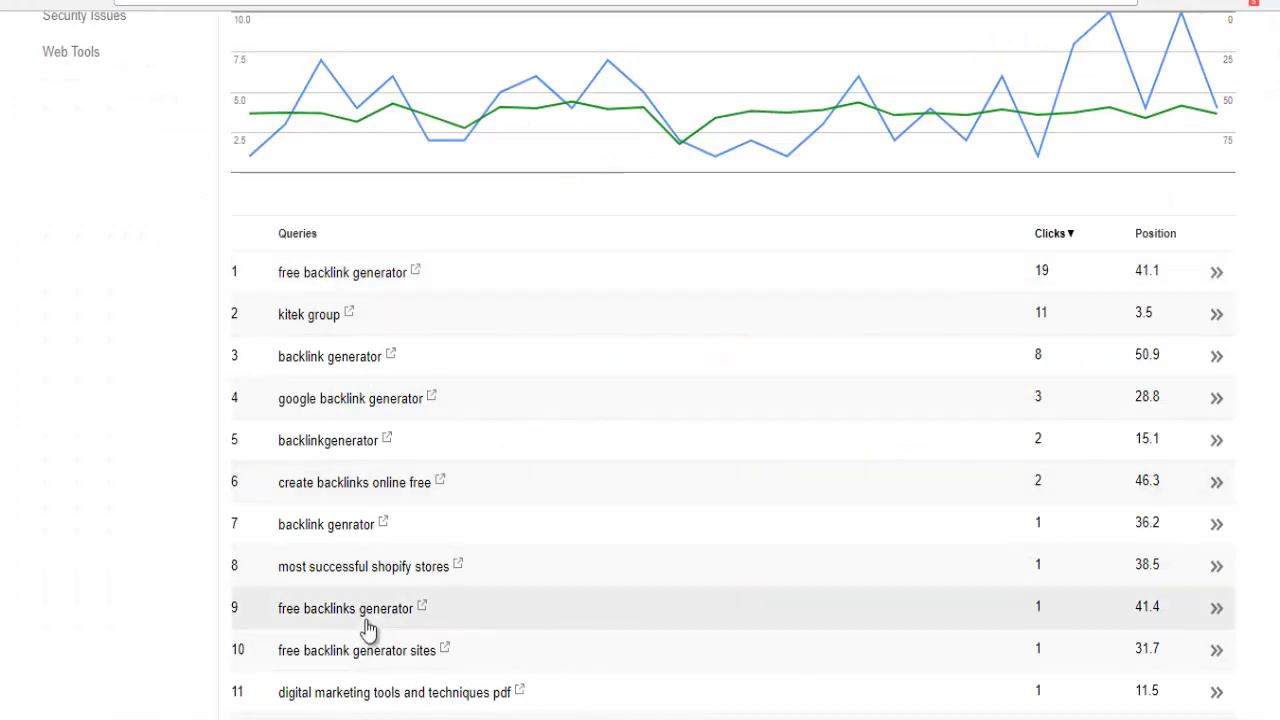
- Examine the clicks and average positions of the lower-ranked queries down to the end of the 50-row list
scroll(368, 628, down, 3)
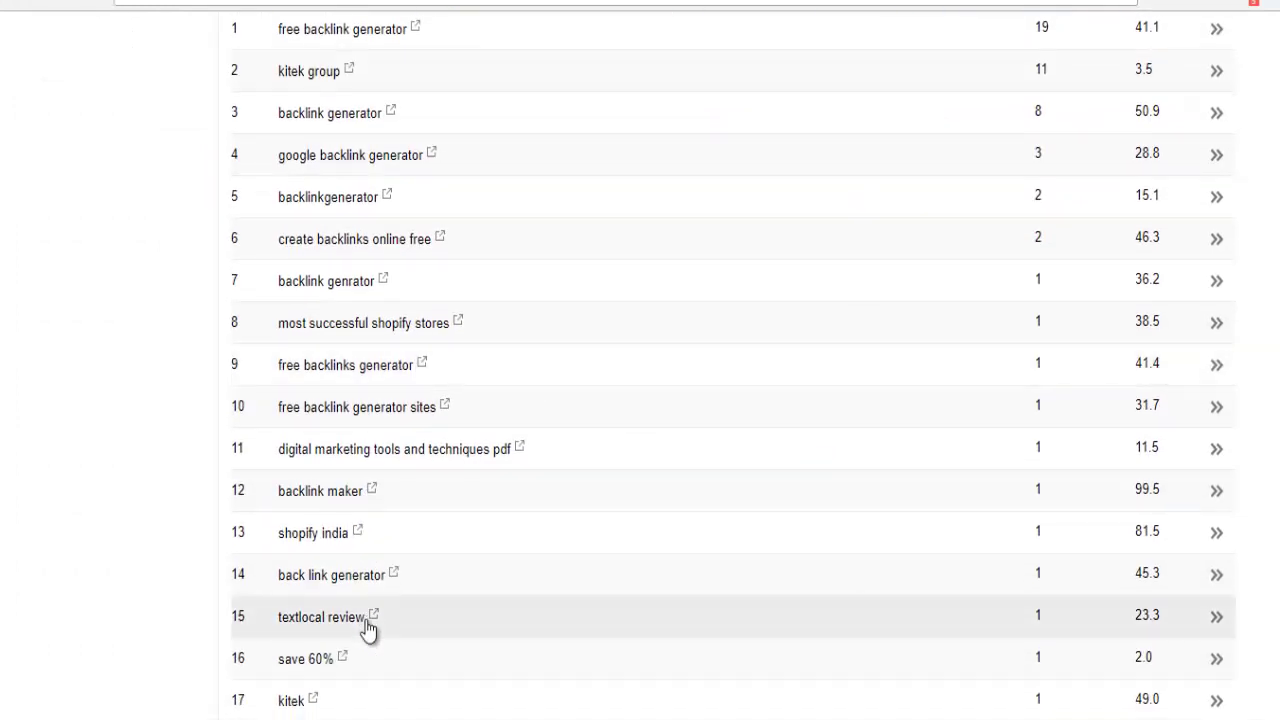
scroll(366, 631, down, 2)
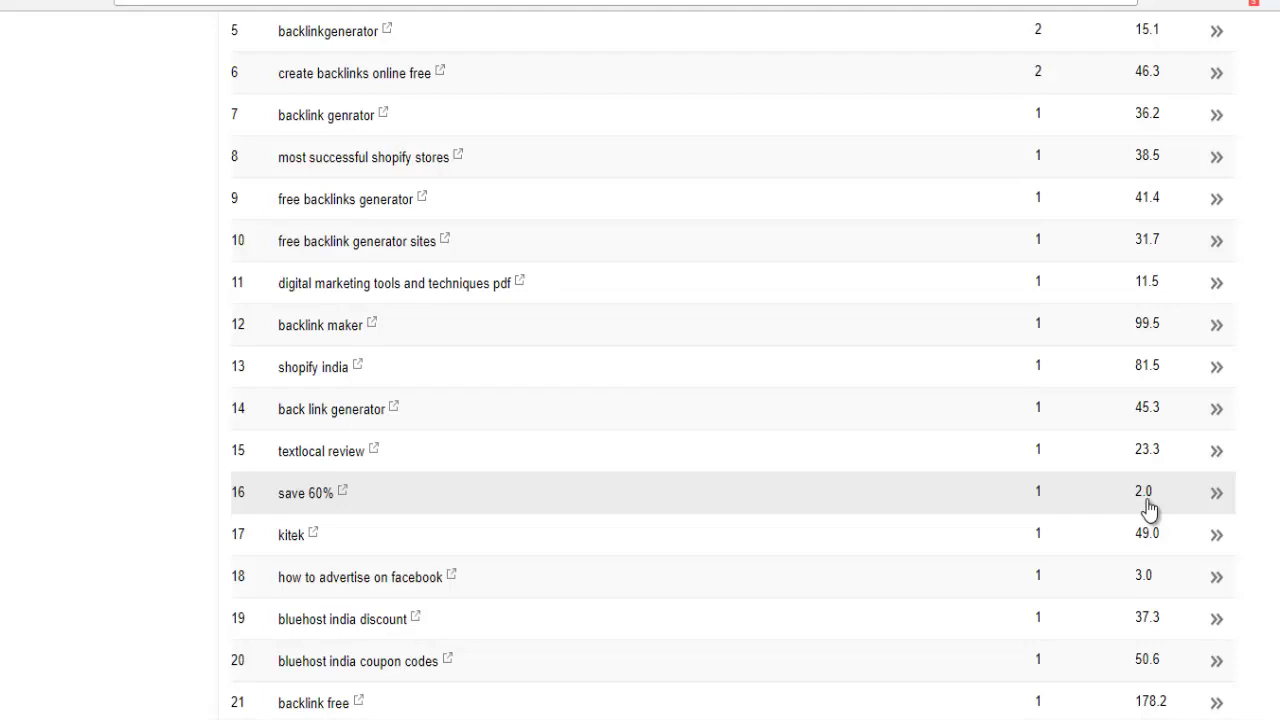
scroll(1148, 510, down, 3)
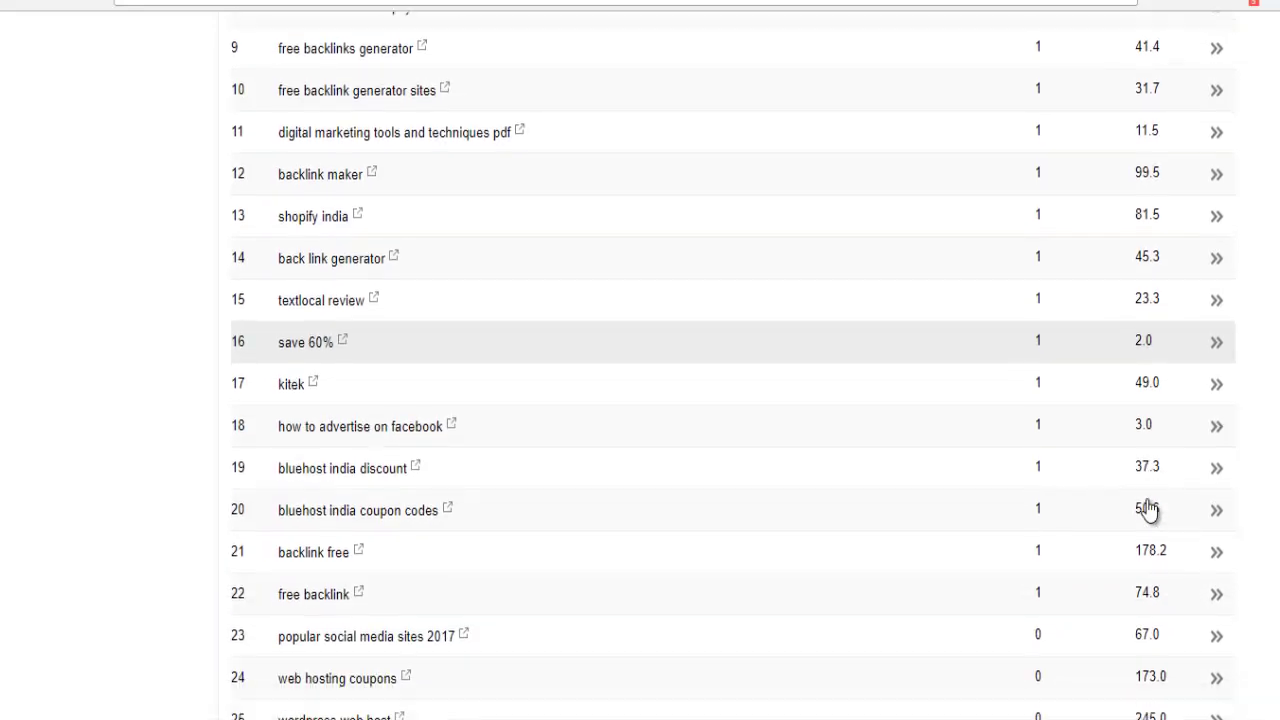
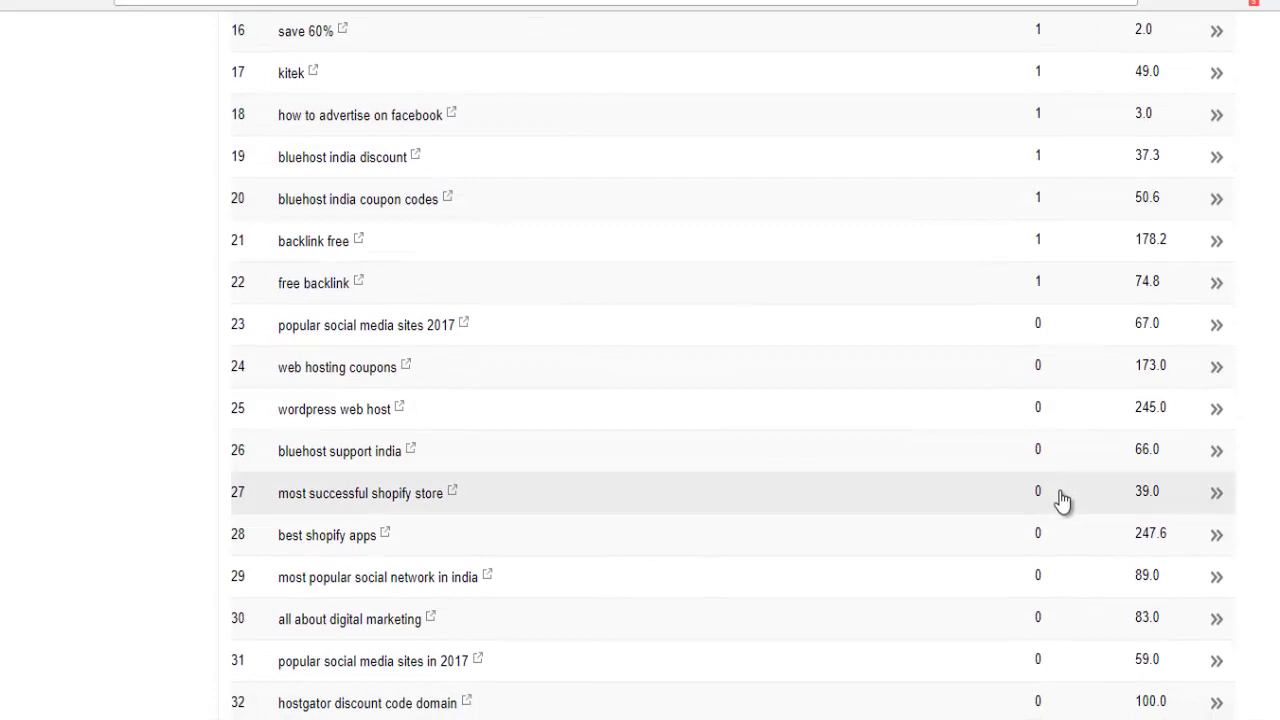
scroll(708, 377, down, 4)
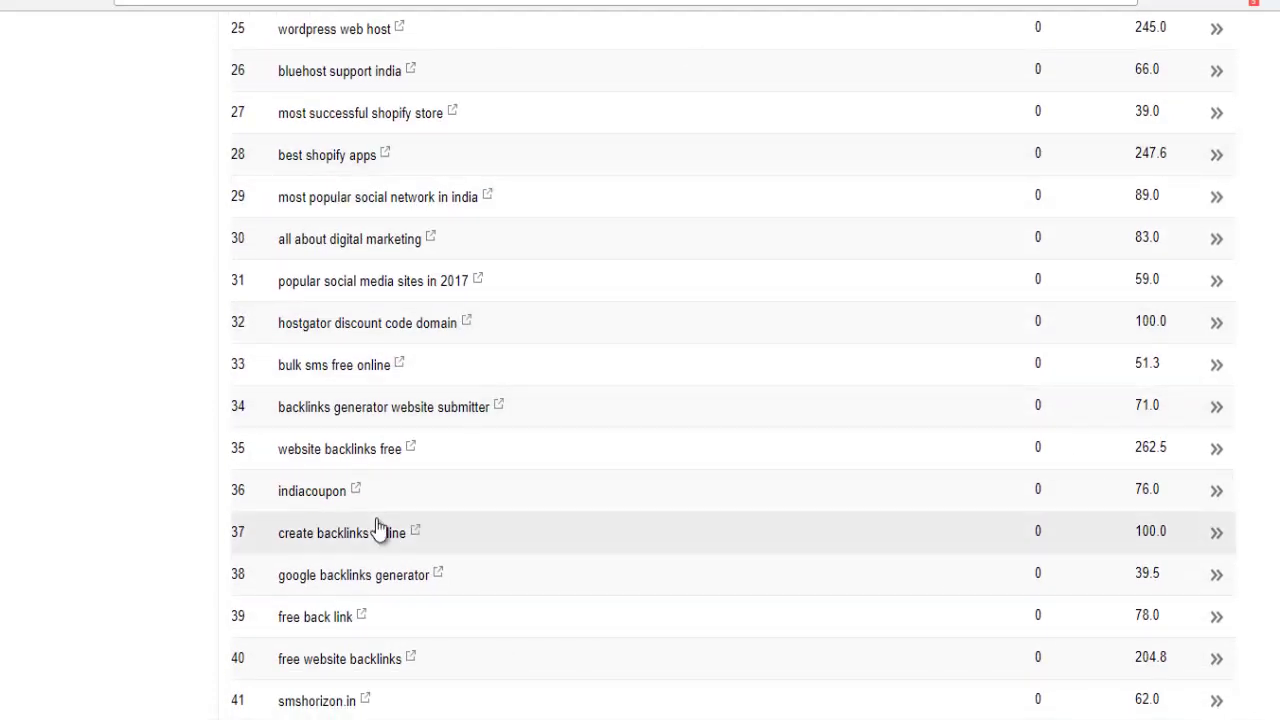
scroll(385, 528, down, 4)
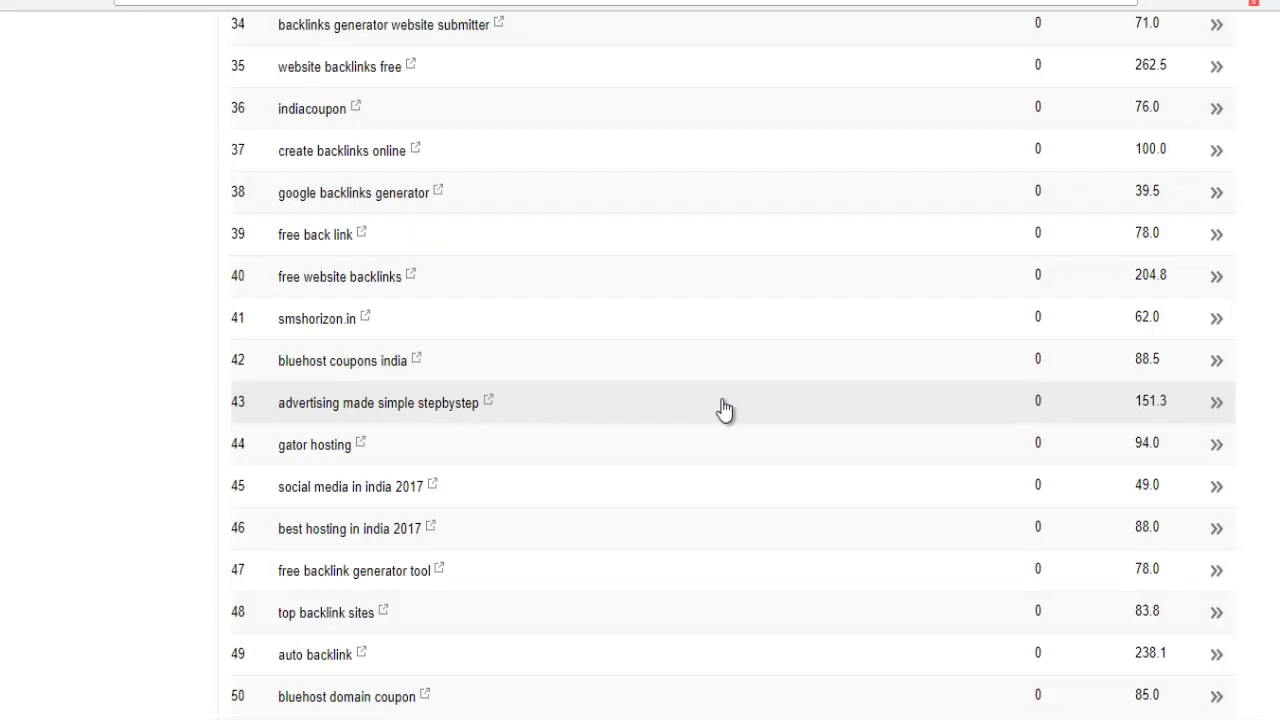
scroll(725, 410, down, 2)
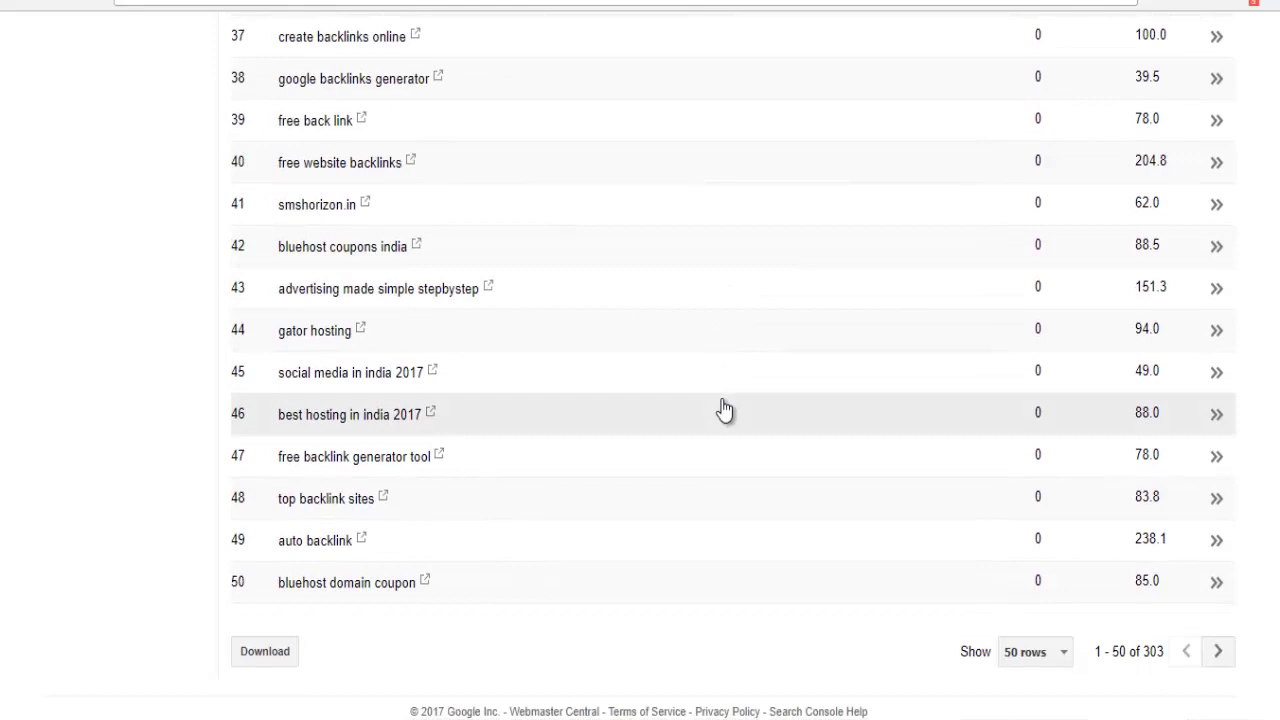
scroll(725, 410, up, 15)
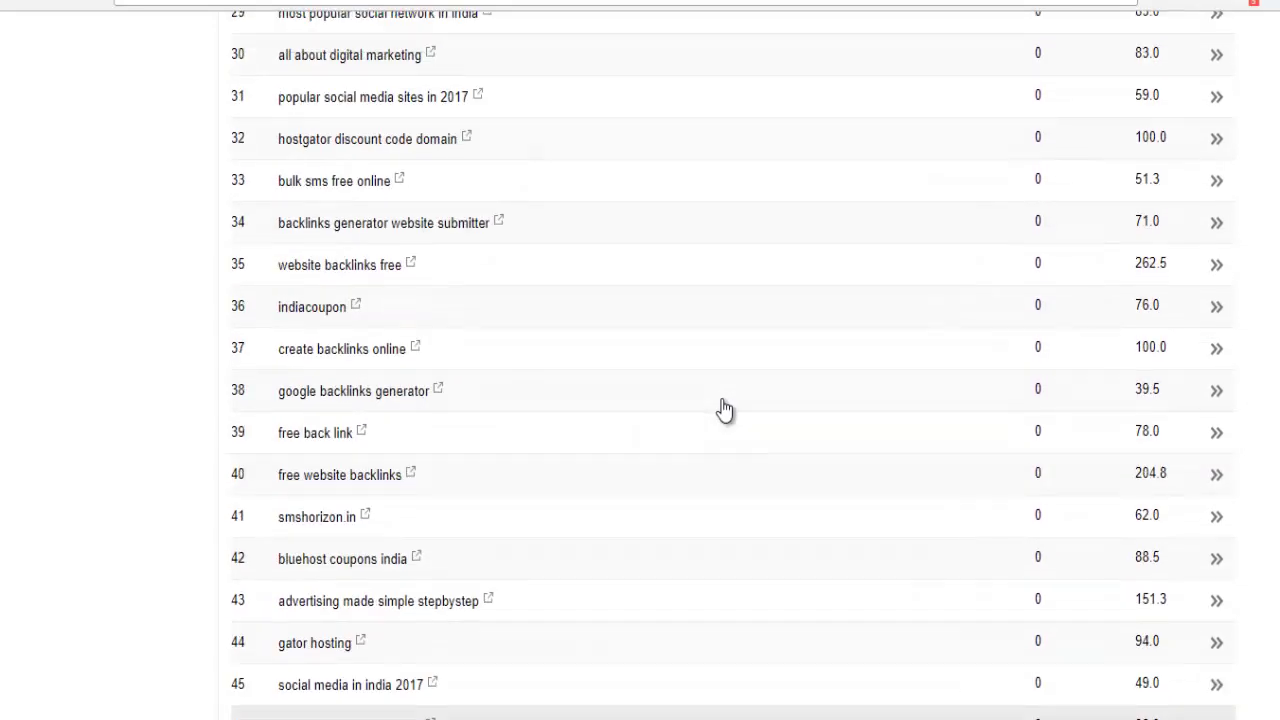
scroll(722, 414, down, 4)
scroll(722, 414, up, 4)
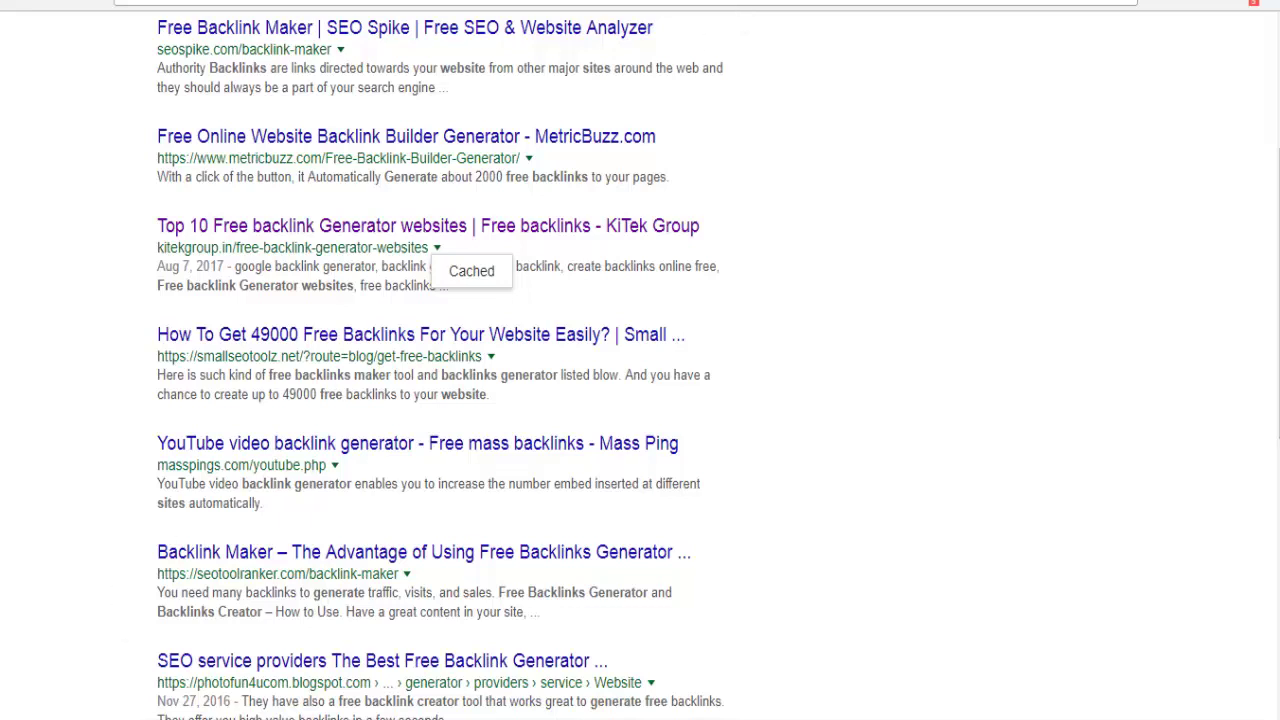
- Switch to the Word document and highlight the digital marketing keyword phrases from "how to start digital marketing career" to "online marketing company"
mouse_move(192, 716)
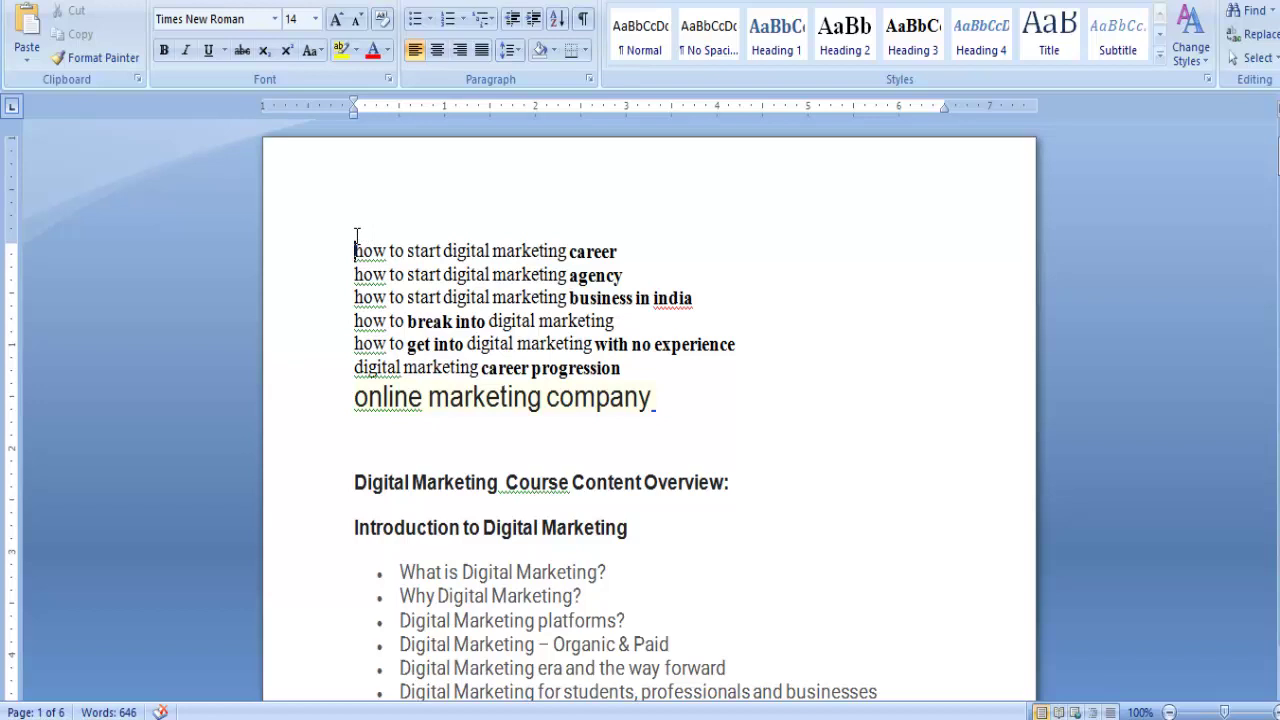
drag(357, 250, 666, 397)
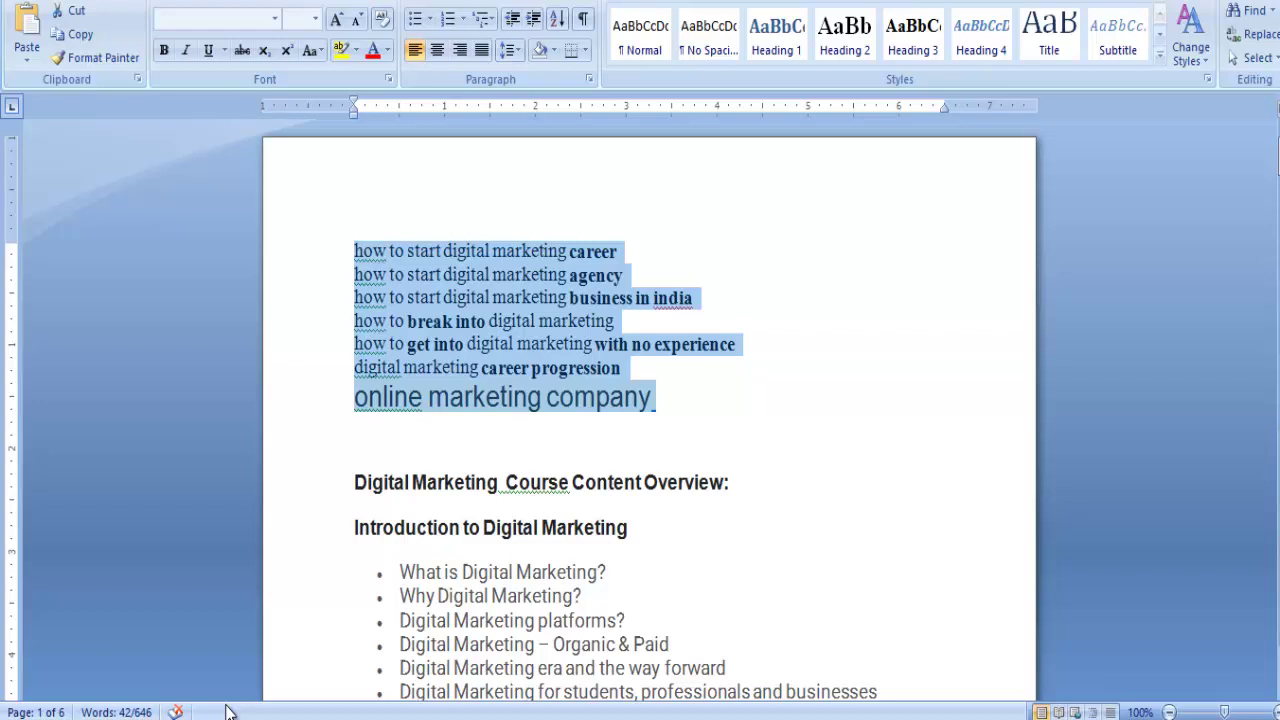
key(Right)
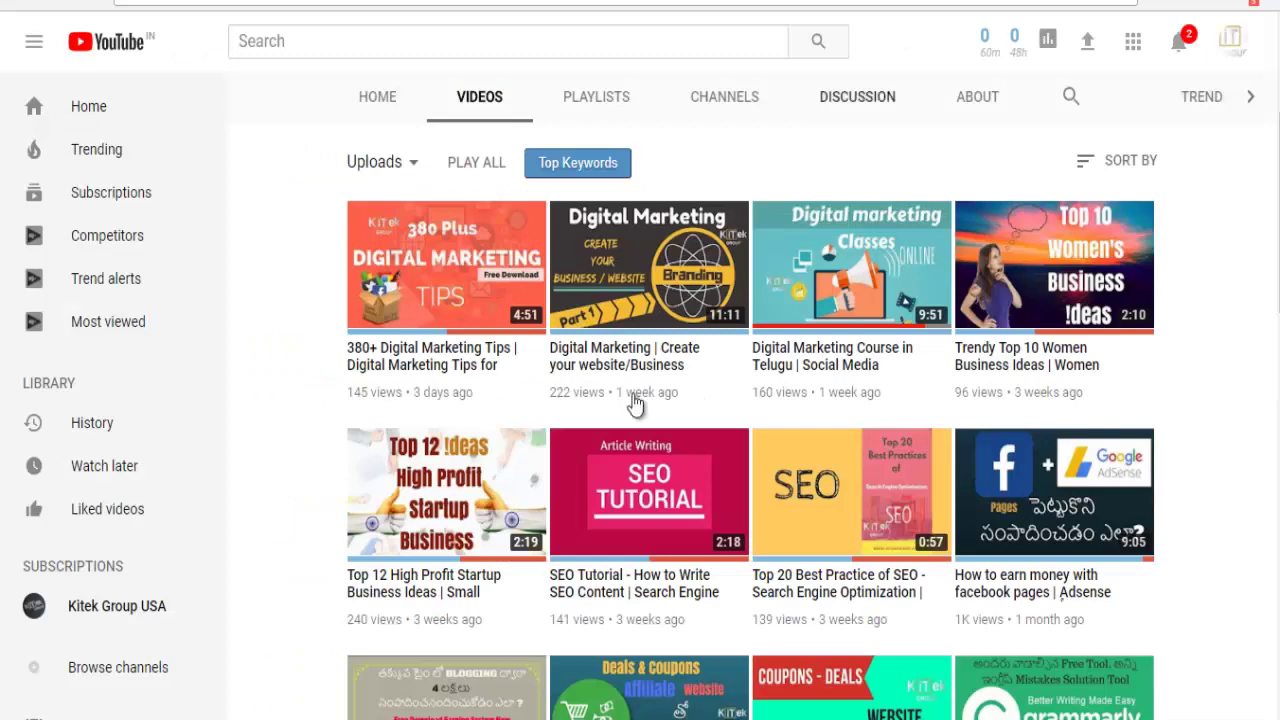
- Switch to the Kitek Group USA channel's videos page on YouTube and view the channel banner and header
scroll(628, 385, up, 3)
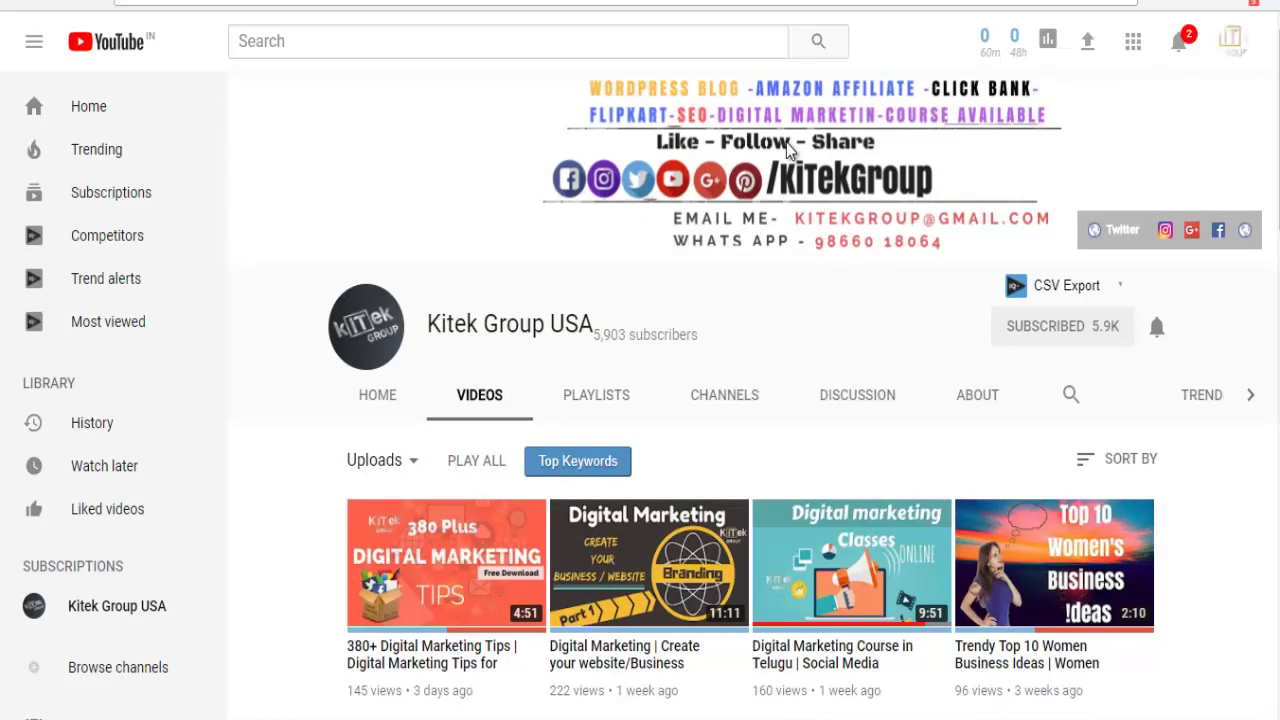